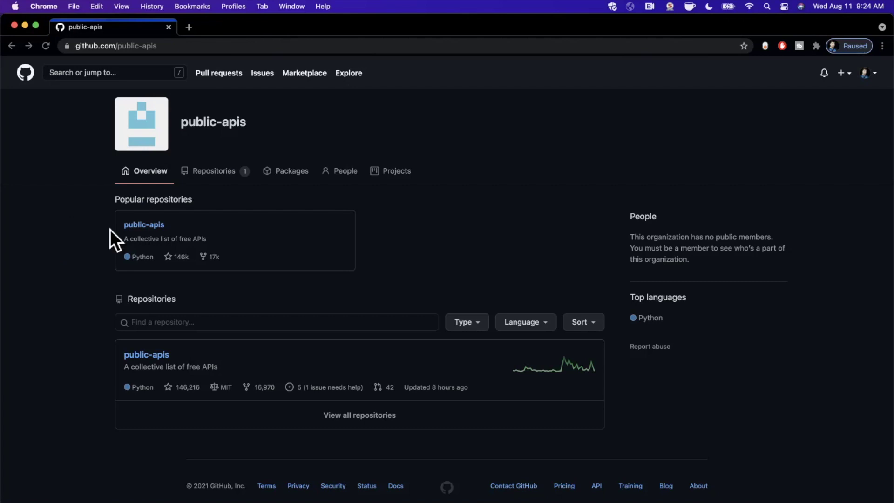
Open the public-apis repository and jump to the README's URL Shorteners API table
{"action": "left_click", "coordinate": [142, 227]}
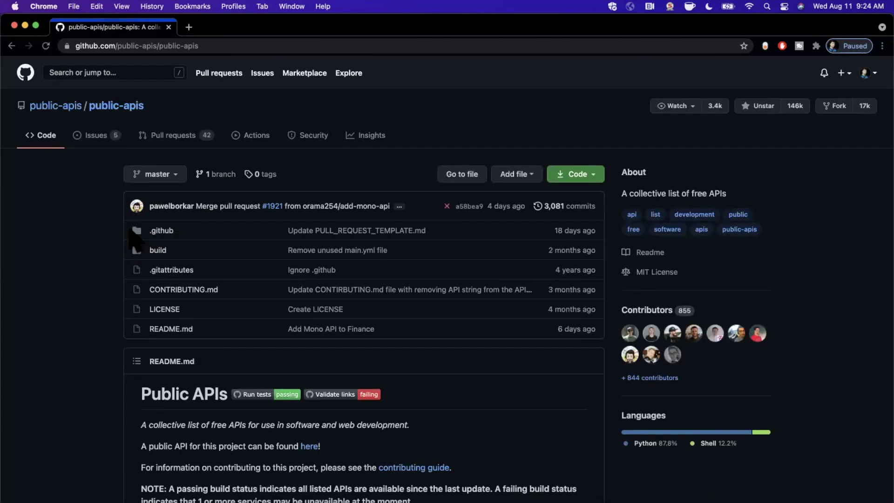
{"action": "scroll", "coordinate": [86, 290], "scroll_direction": "down", "scroll_amount": 3}
{"action": "scroll", "coordinate": [86, 290], "scroll_direction": "down", "scroll_amount": 10}
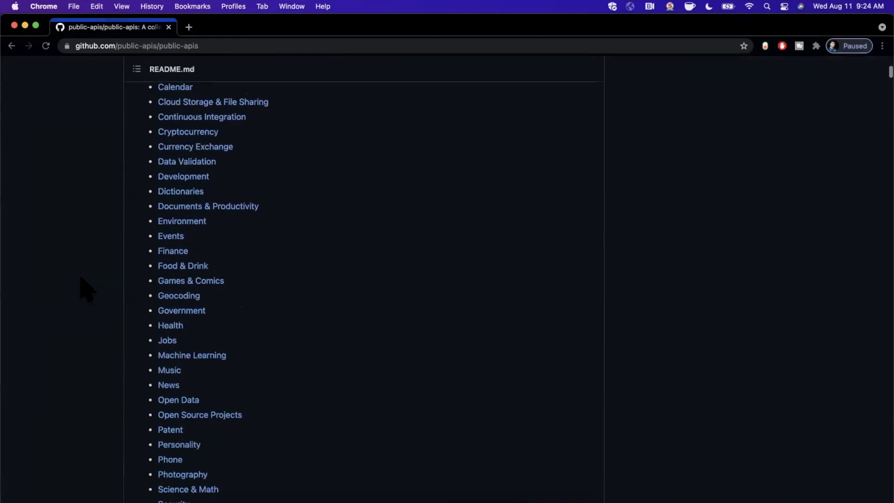
{"action": "scroll", "coordinate": [86, 290], "scroll_direction": "down", "scroll_amount": 10}
{"action": "scroll", "coordinate": [86, 290], "scroll_direction": "down", "scroll_amount": 10}
{"action": "scroll", "coordinate": [86, 290], "scroll_direction": "down", "scroll_amount": 10}
{"action": "scroll", "coordinate": [86, 290], "scroll_direction": "down", "scroll_amount": 10}
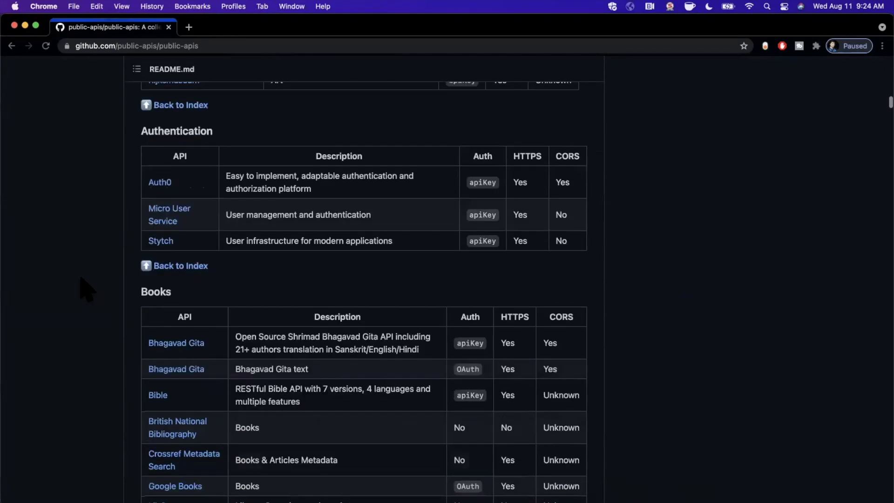
{"action": "scroll", "coordinate": [86, 290], "scroll_direction": "down", "scroll_amount": 10}
{"action": "scroll", "coordinate": [87, 290], "scroll_direction": "down", "scroll_amount": 10}
{"action": "scroll", "coordinate": [87, 290], "scroll_direction": "down", "scroll_amount": 10}
{"action": "scroll", "coordinate": [87, 290], "scroll_direction": "down", "scroll_amount": 10}
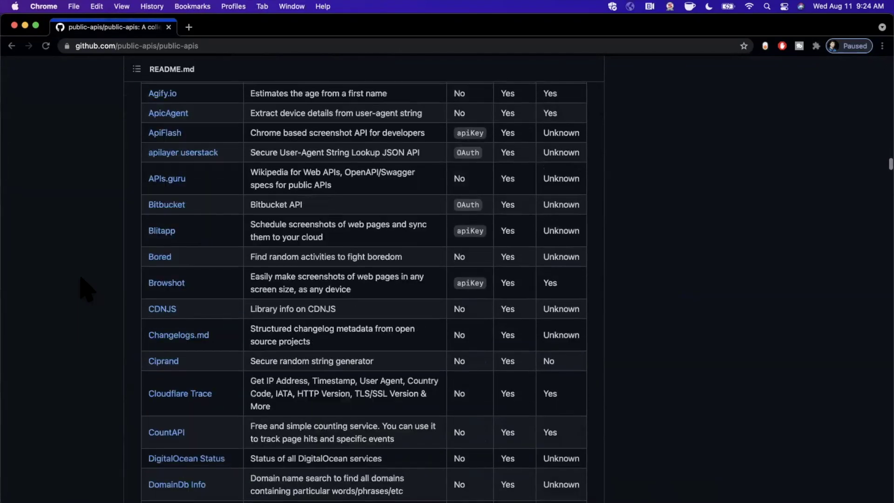
{"action": "scroll", "coordinate": [86, 290], "scroll_direction": "down", "scroll_amount": 10}
{"action": "scroll", "coordinate": [86, 290], "scroll_direction": "down", "scroll_amount": 10}
{"action": "scroll", "coordinate": [86, 290], "scroll_direction": "down", "scroll_amount": 5}
{"action": "scroll", "coordinate": [86, 290], "scroll_direction": "up", "scroll_amount": 10}
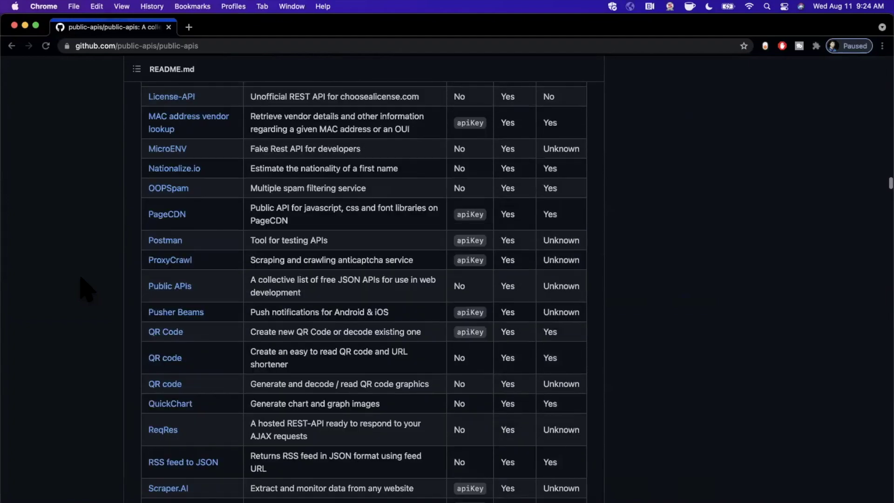
{"action": "scroll", "coordinate": [86, 290], "scroll_direction": "up", "scroll_amount": 10}
{"action": "scroll", "coordinate": [86, 290], "scroll_direction": "up", "scroll_amount": 10}
{"action": "scroll", "coordinate": [86, 291], "scroll_direction": "up", "scroll_amount": 10}
{"action": "scroll", "coordinate": [86, 290], "scroll_direction": "up", "scroll_amount": 10}
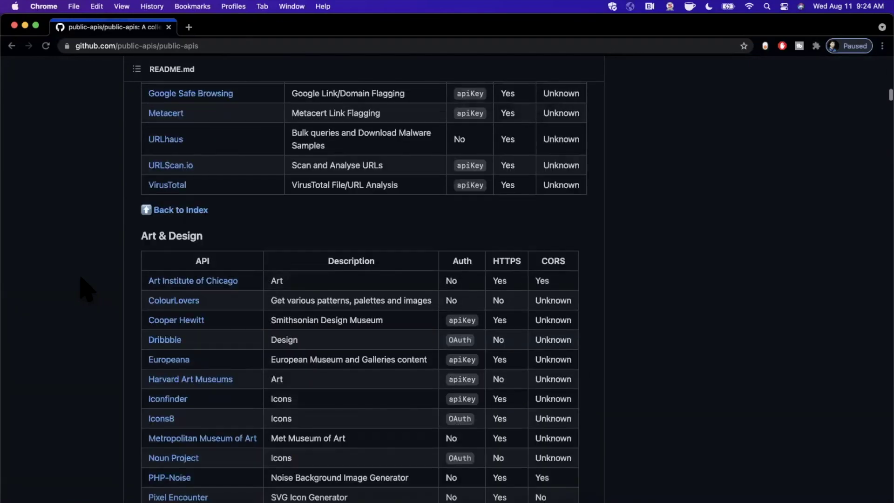
{"action": "scroll", "coordinate": [86, 290], "scroll_direction": "up", "scroll_amount": 10}
{"action": "scroll", "coordinate": [85, 290], "scroll_direction": "up", "scroll_amount": 10}
{"action": "scroll", "coordinate": [87, 290], "scroll_direction": "down", "scroll_amount": 10}
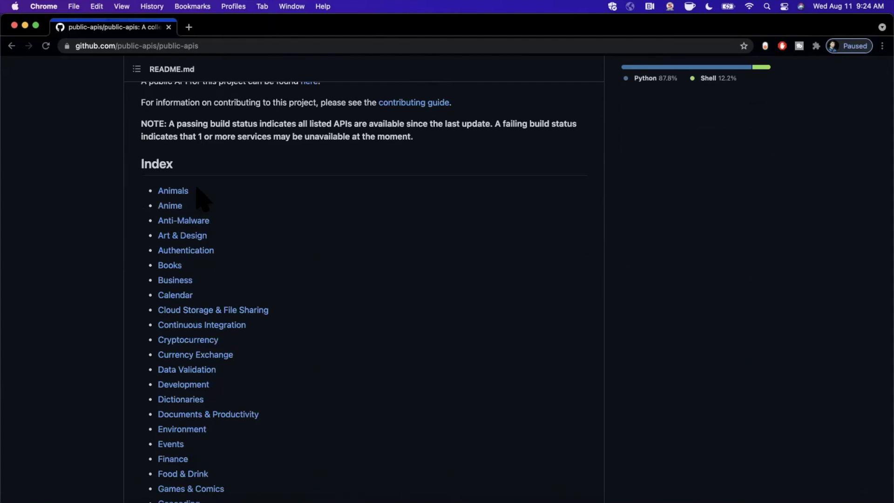
{"action": "scroll", "coordinate": [213, 206], "scroll_direction": "down", "scroll_amount": 1}
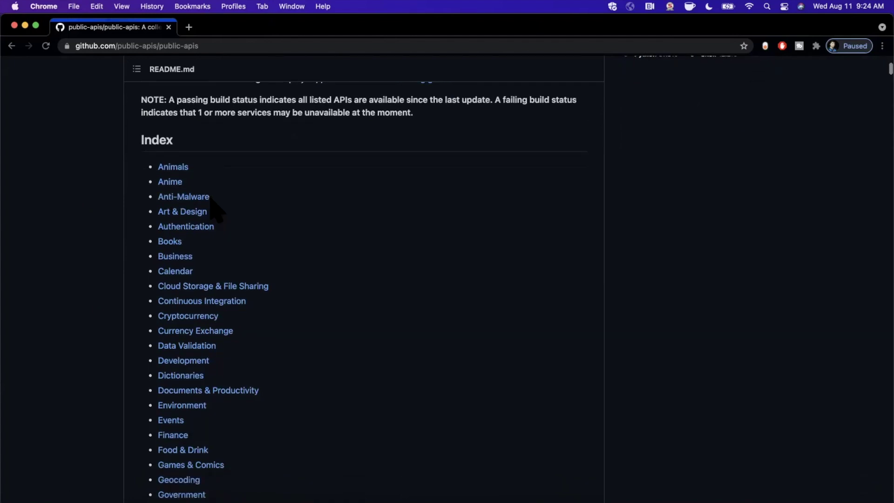
{"action": "scroll", "coordinate": [213, 206], "scroll_direction": "down", "scroll_amount": 2}
{"action": "scroll", "coordinate": [217, 210], "scroll_direction": "down", "scroll_amount": 1}
{"action": "scroll", "coordinate": [213, 206], "scroll_direction": "down", "scroll_amount": 4}
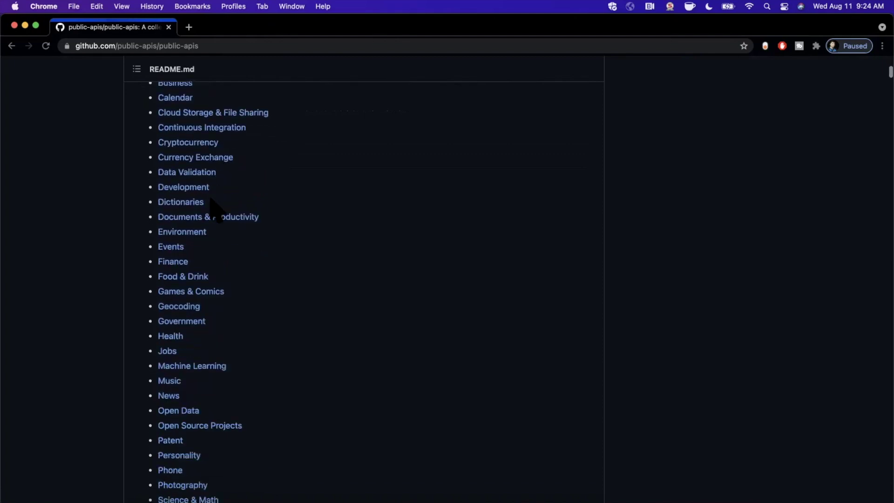
{"action": "scroll", "coordinate": [213, 206], "scroll_direction": "down", "scroll_amount": 2}
{"action": "scroll", "coordinate": [213, 204], "scroll_direction": "down", "scroll_amount": 2}
{"action": "scroll", "coordinate": [216, 209], "scroll_direction": "down", "scroll_amount": 1}
{"action": "scroll", "coordinate": [217, 210], "scroll_direction": "down", "scroll_amount": 3}
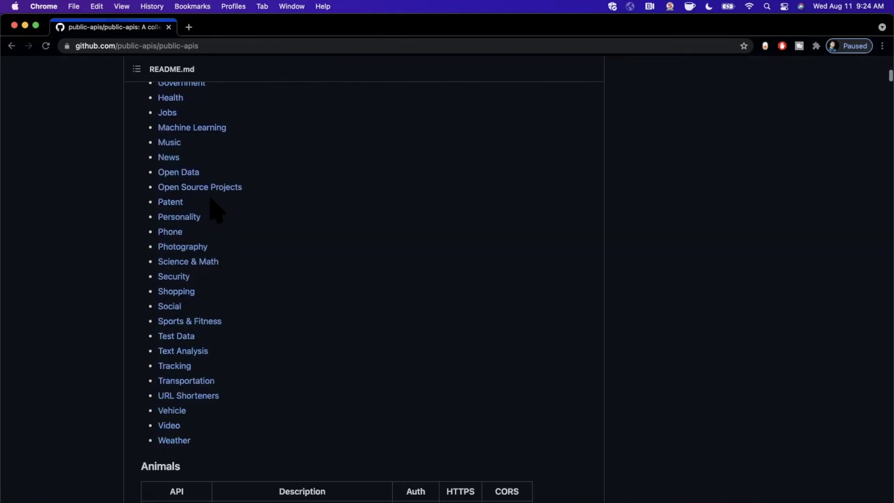
{"action": "scroll", "coordinate": [216, 209], "scroll_direction": "down", "scroll_amount": 3}
{"action": "scroll", "coordinate": [217, 210], "scroll_direction": "down", "scroll_amount": 2}
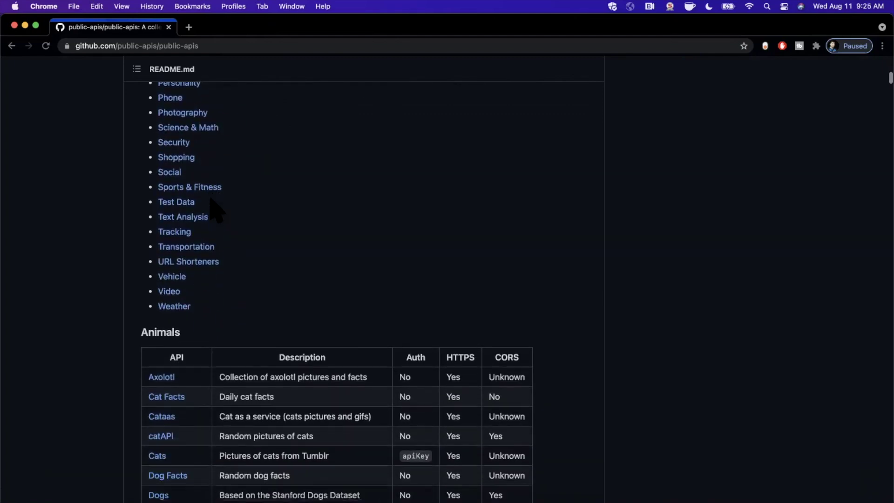
{"action": "scroll", "coordinate": [216, 209], "scroll_direction": "down", "scroll_amount": 2}
{"action": "scroll", "coordinate": [216, 209], "scroll_direction": "down", "scroll_amount": 3}
{"action": "scroll", "coordinate": [216, 209], "scroll_direction": "up", "scroll_amount": 1}
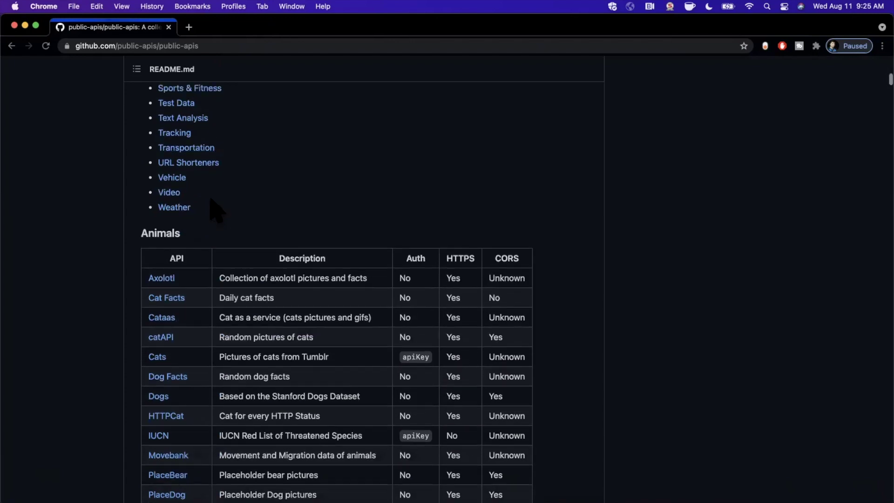
{"action": "scroll", "coordinate": [217, 209], "scroll_direction": "up", "scroll_amount": 1}
{"action": "scroll", "coordinate": [216, 210], "scroll_direction": "up", "scroll_amount": 1}
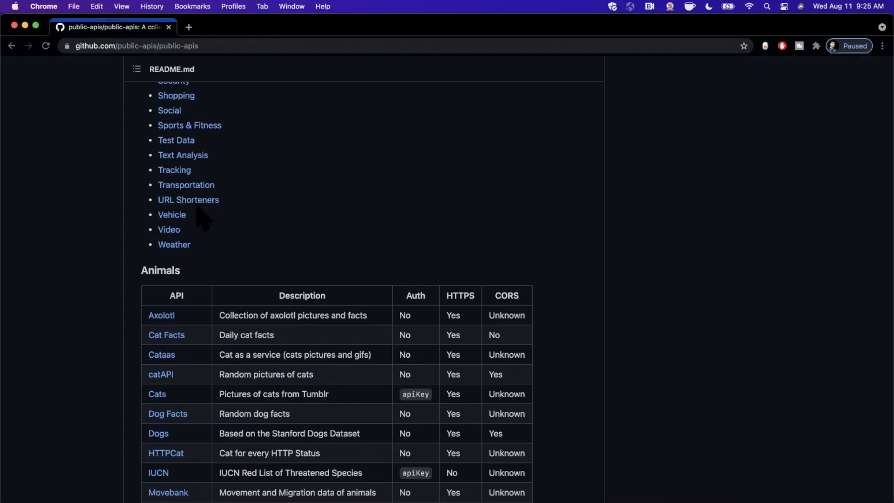
{"action": "scroll", "coordinate": [195, 216], "scroll_direction": "down", "scroll_amount": 1}
{"action": "scroll", "coordinate": [153, 161], "scroll_direction": "down", "scroll_amount": 4}
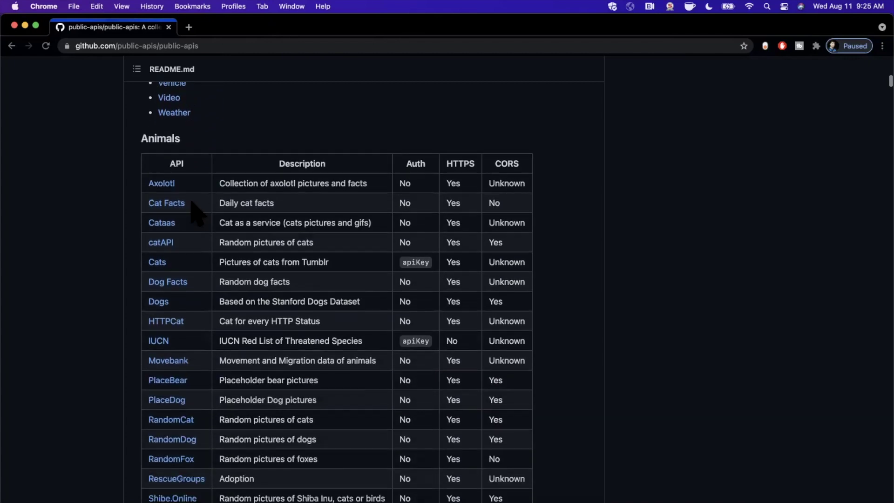
{"action": "scroll", "coordinate": [104, 95], "scroll_direction": "down", "scroll_amount": 2}
{"action": "scroll", "coordinate": [101, 94], "scroll_direction": "up", "scroll_amount": 3}
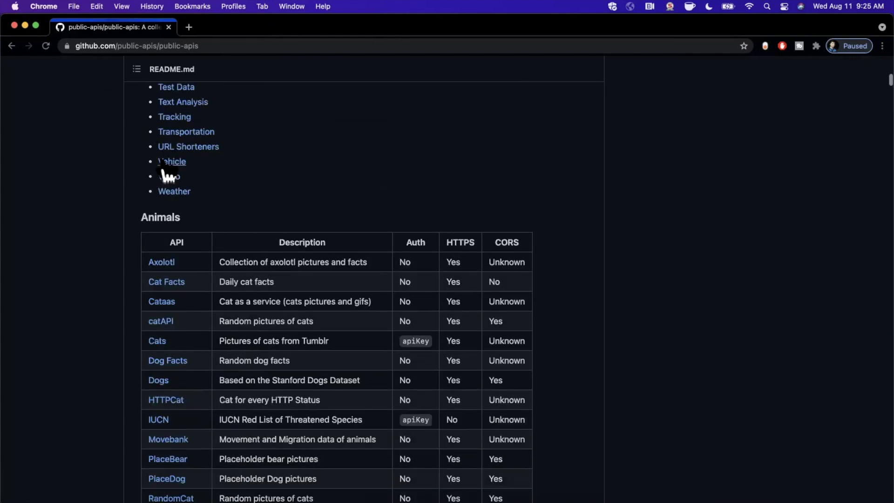
{"action": "left_click", "coordinate": [189, 149]}
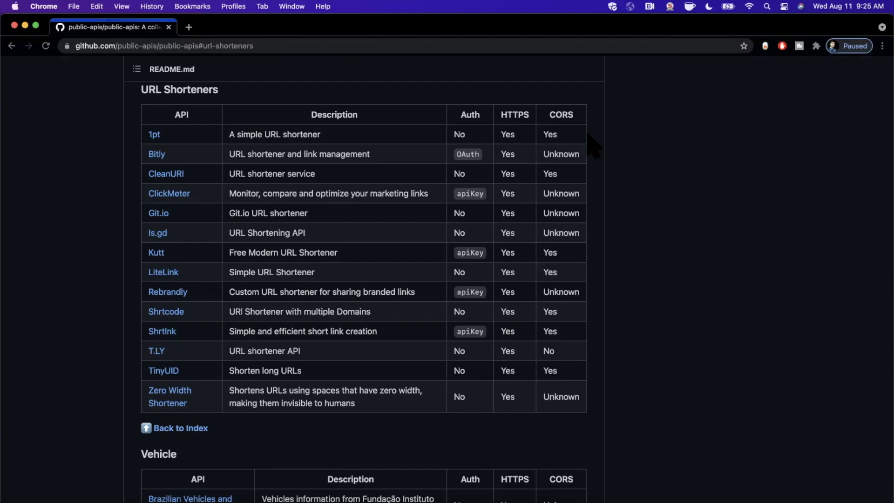
{"action": "double_click", "coordinate": [572, 115]}
{"action": "left_click", "coordinate": [582, 119]}
{"action": "left_click_drag", "start_coordinate": [549, 112], "coordinate": [571, 175]}
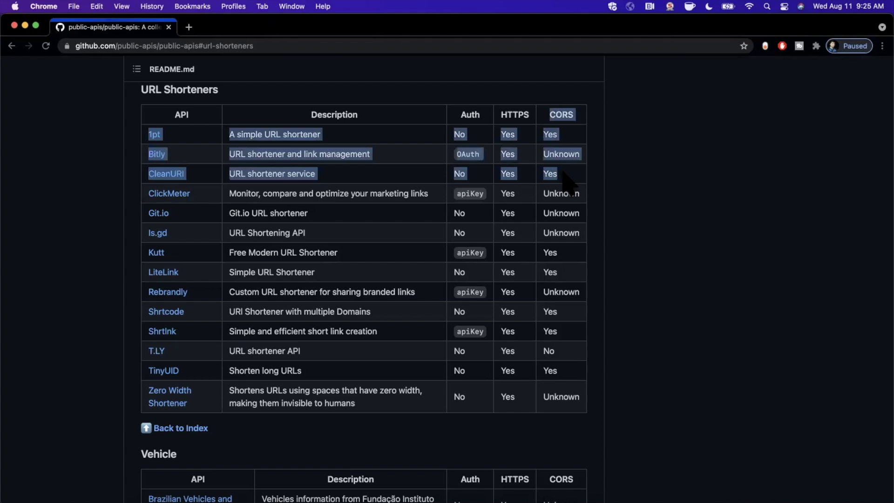
{"action": "left_click", "coordinate": [577, 127]}
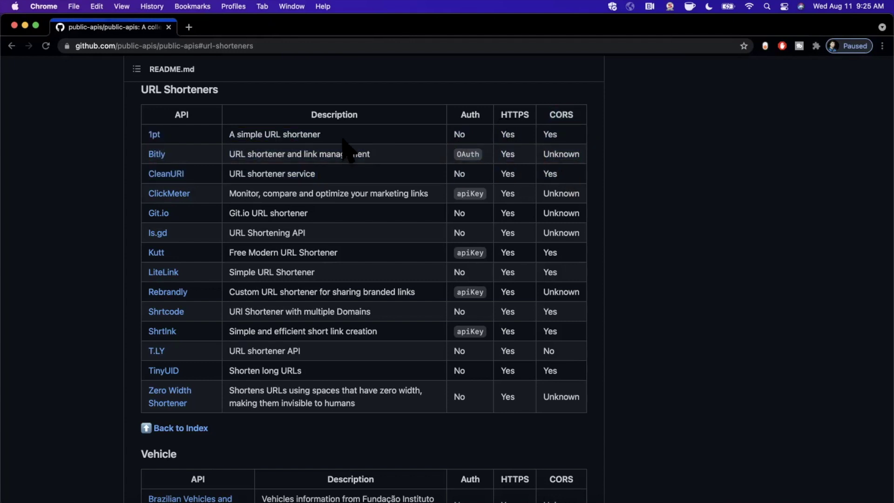
{"action": "double_click", "coordinate": [467, 154]}
{"action": "left_click", "coordinate": [157, 155]}
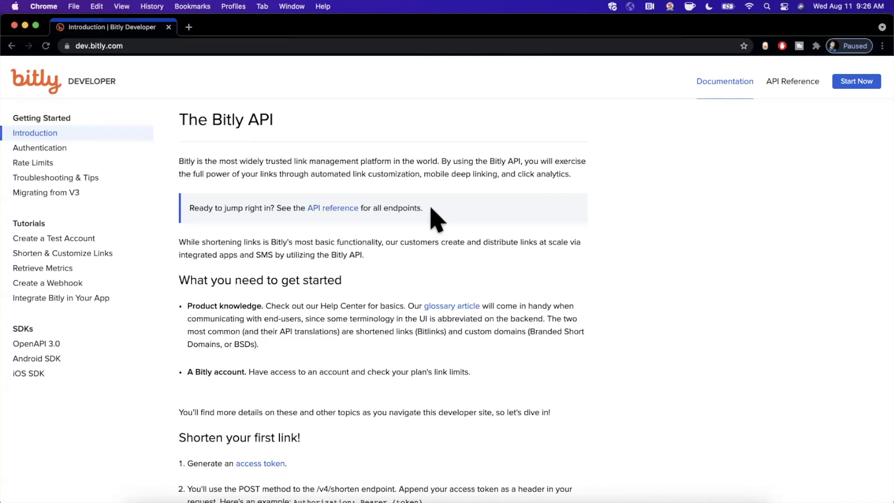
{"action": "key", "text": "super+bracketleft"}
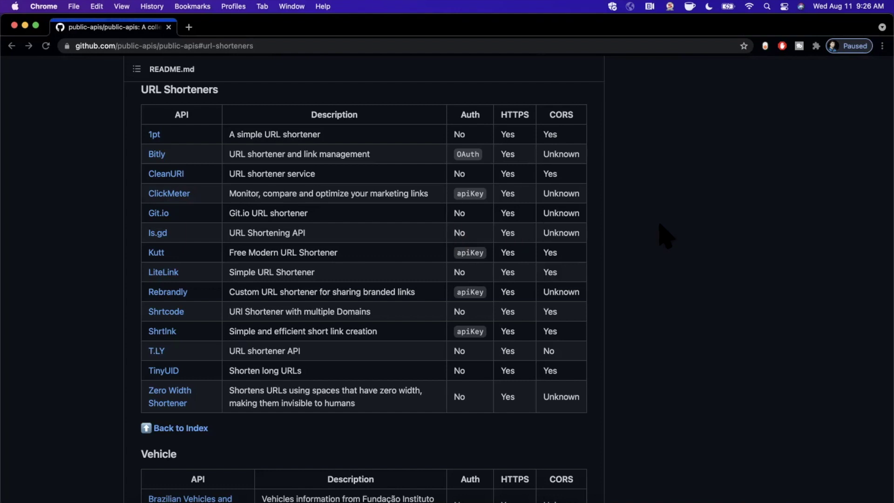
{"action": "scroll", "coordinate": [664, 234], "scroll_direction": "up", "scroll_amount": 3}
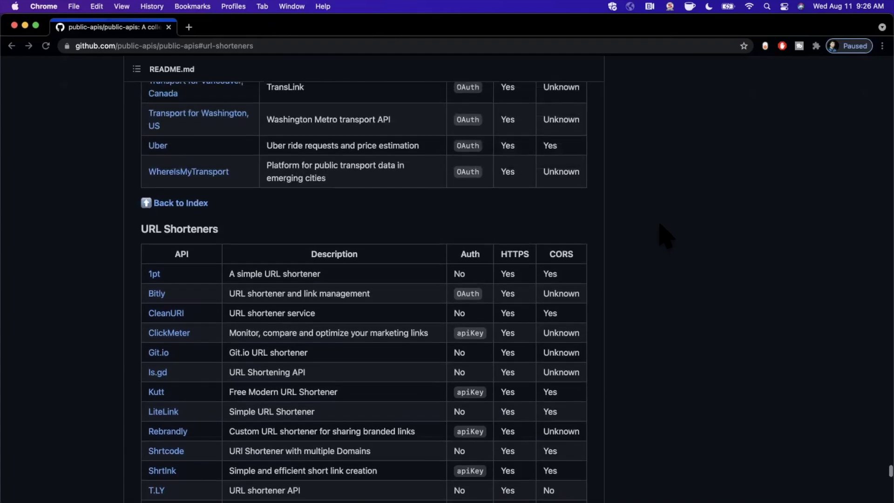
{"action": "scroll", "coordinate": [664, 234], "scroll_direction": "up", "scroll_amount": 3}
{"action": "scroll", "coordinate": [663, 234], "scroll_direction": "up", "scroll_amount": 1}
{"action": "scroll", "coordinate": [664, 234], "scroll_direction": "up", "scroll_amount": 5}
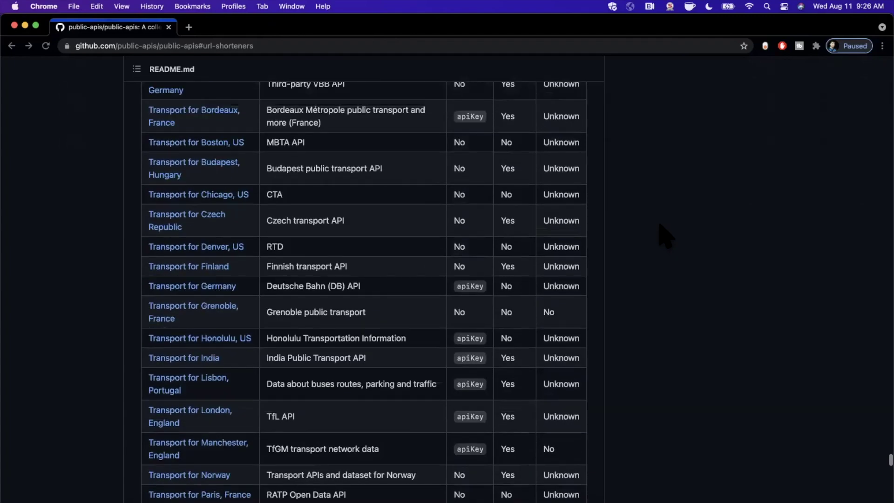
{"action": "scroll", "coordinate": [663, 234], "scroll_direction": "up", "scroll_amount": 5}
{"action": "scroll", "coordinate": [665, 234], "scroll_direction": "up", "scroll_amount": 3}
{"action": "scroll", "coordinate": [664, 234], "scroll_direction": "up", "scroll_amount": 3}
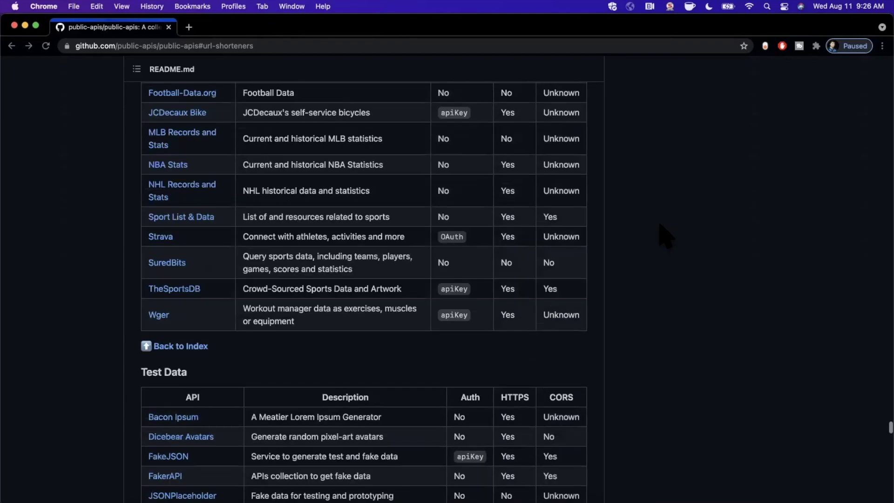
{"action": "scroll", "coordinate": [664, 234], "scroll_direction": "up", "scroll_amount": 10}
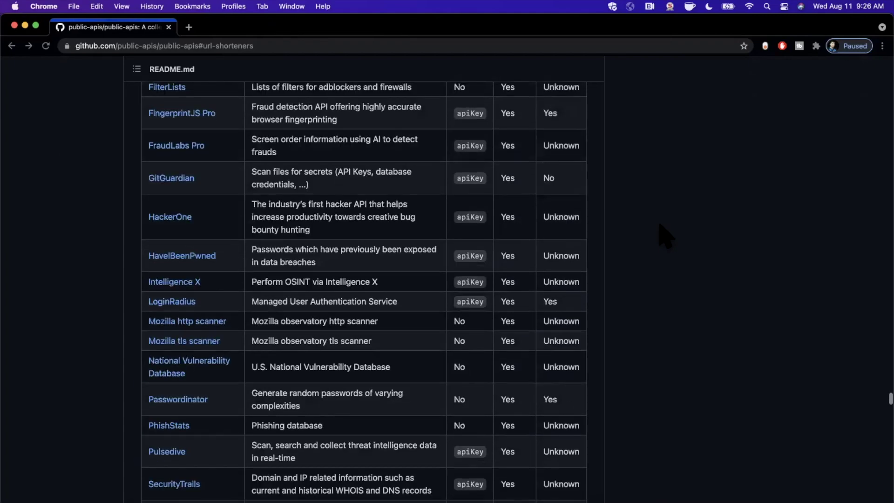
{"action": "scroll", "coordinate": [664, 234], "scroll_direction": "up", "scroll_amount": 5}
{"action": "scroll", "coordinate": [664, 234], "scroll_direction": "up", "scroll_amount": 5}
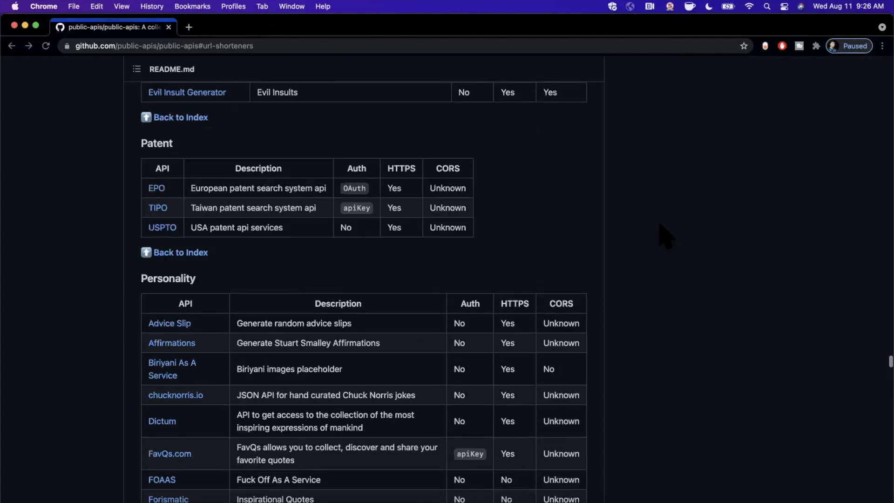
{"action": "scroll", "coordinate": [664, 236], "scroll_direction": "up", "scroll_amount": 5}
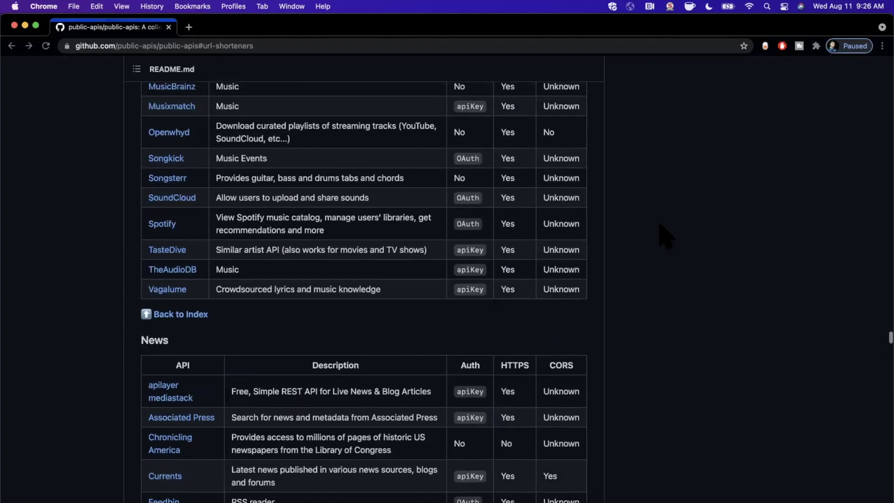
{"action": "scroll", "coordinate": [671, 262], "scroll_direction": "up", "scroll_amount": 3}
{"action": "scroll", "coordinate": [679, 290], "scroll_direction": "up", "scroll_amount": 5}
{"action": "scroll", "coordinate": [679, 290], "scroll_direction": "up", "scroll_amount": 5}
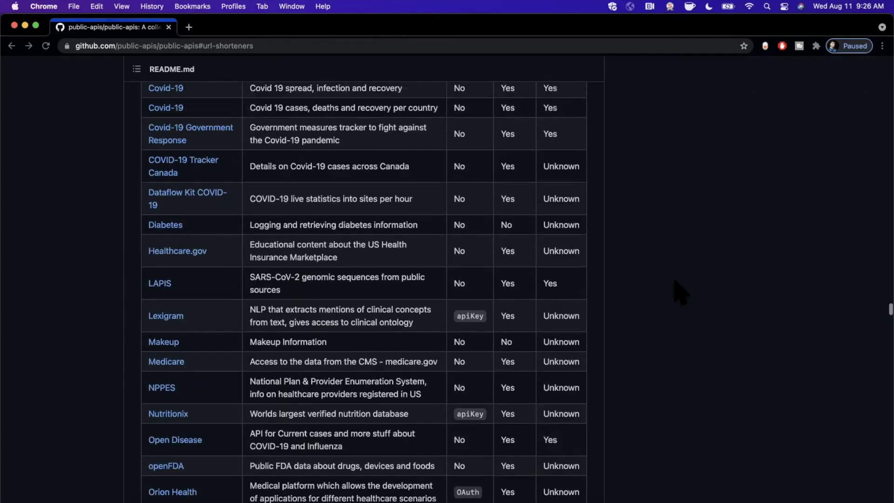
{"action": "scroll", "coordinate": [680, 291], "scroll_direction": "up", "scroll_amount": 10}
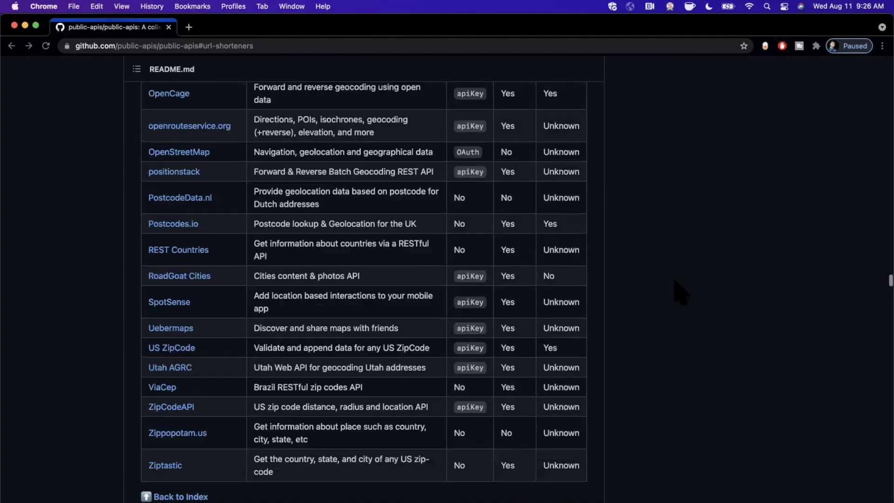
{"action": "scroll", "coordinate": [679, 291], "scroll_direction": "up", "scroll_amount": 10}
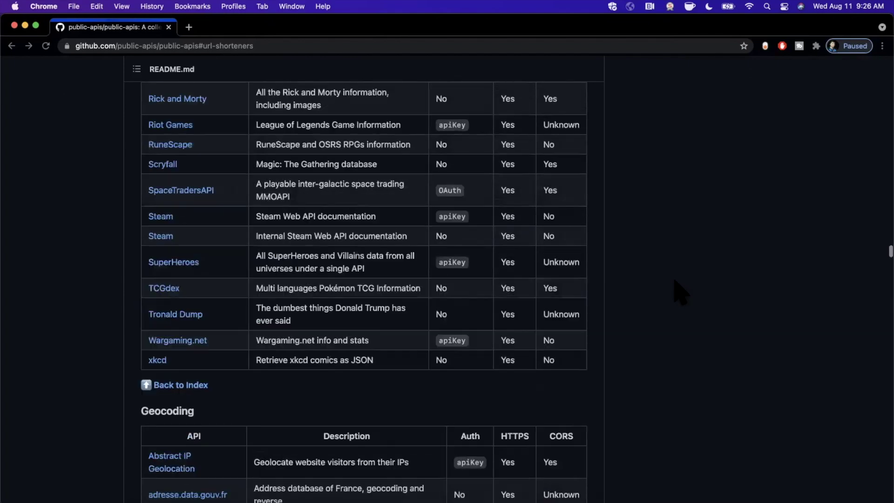
{"action": "scroll", "coordinate": [679, 290], "scroll_direction": "up", "scroll_amount": 10}
{"action": "scroll", "coordinate": [679, 290], "scroll_direction": "up", "scroll_amount": 10}
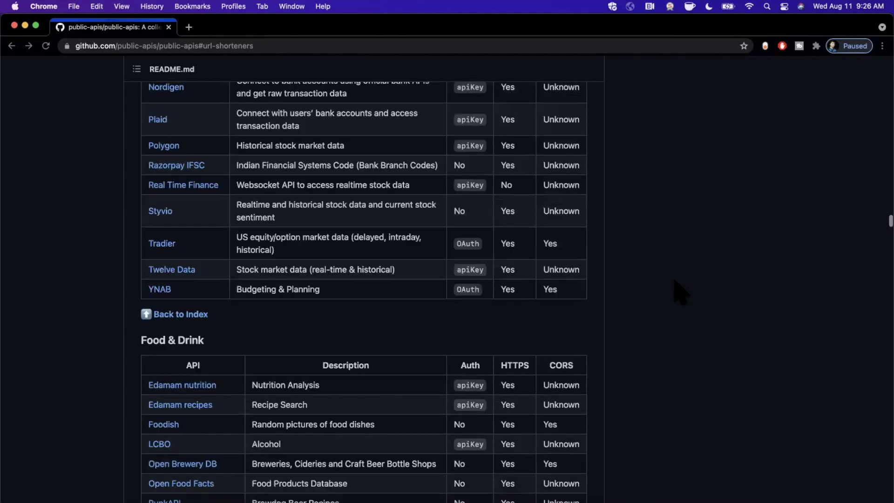
{"action": "scroll", "coordinate": [679, 290], "scroll_direction": "up", "scroll_amount": 10}
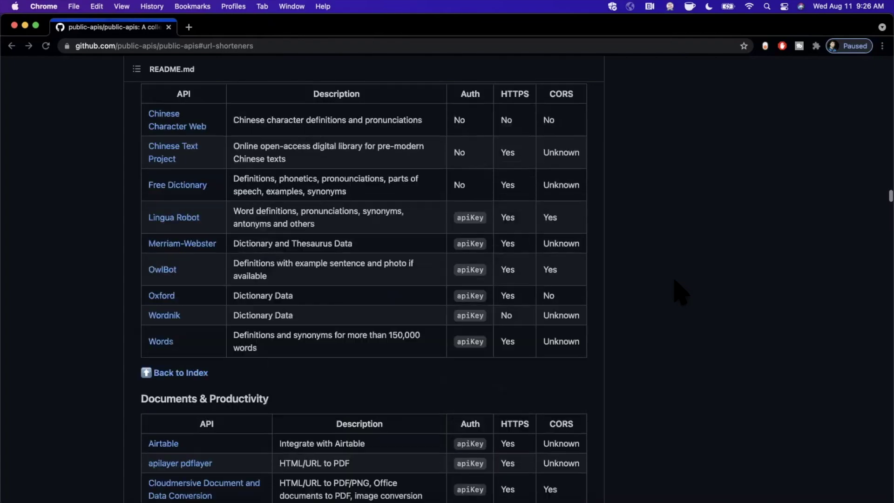
{"action": "scroll", "coordinate": [679, 290], "scroll_direction": "up", "scroll_amount": 10}
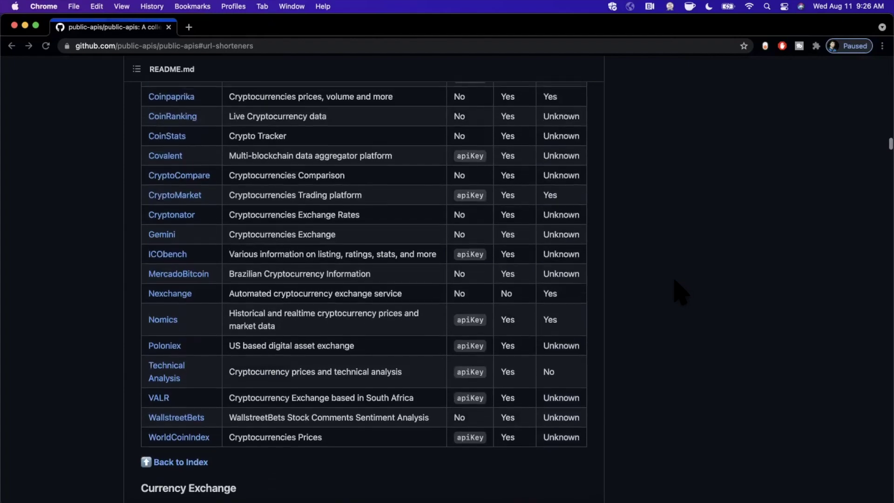
{"action": "scroll", "coordinate": [679, 290], "scroll_direction": "up", "scroll_amount": 10}
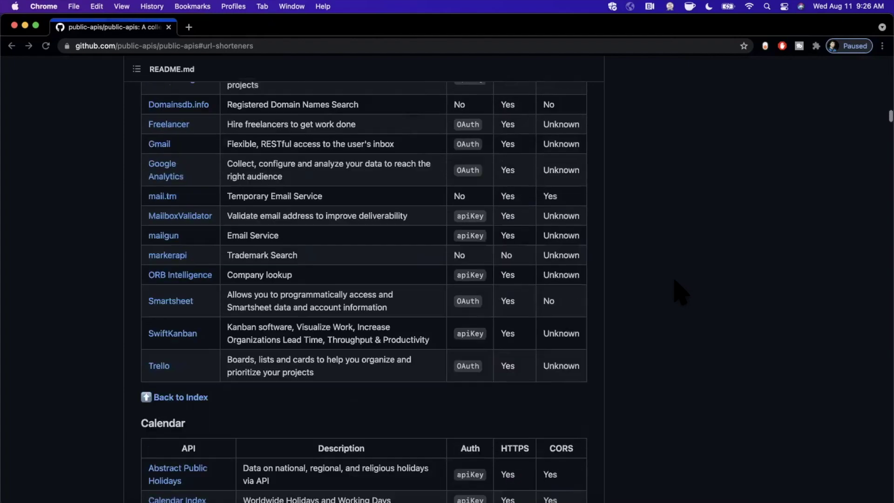
{"action": "scroll", "coordinate": [677, 292], "scroll_direction": "up", "scroll_amount": 20}
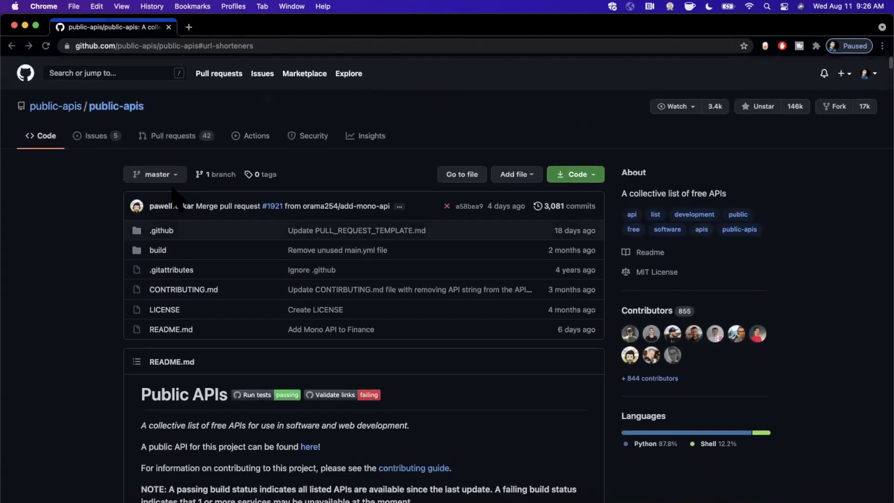
{"action": "left_click", "coordinate": [187, 138]}
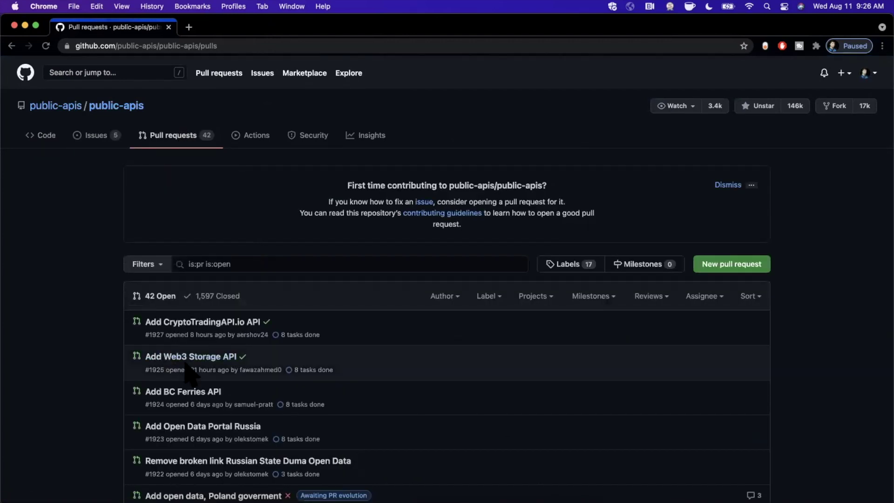
{"action": "scroll", "coordinate": [192, 374], "scroll_direction": "down", "scroll_amount": 2}
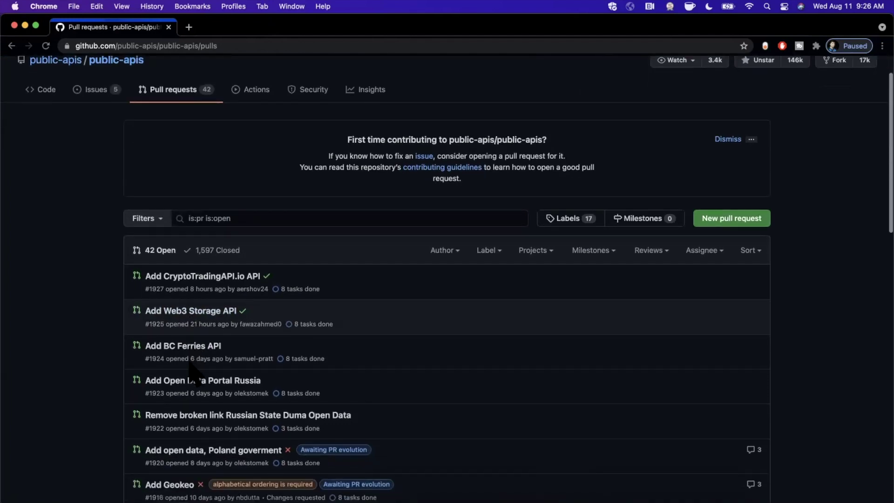
{"action": "scroll", "coordinate": [203, 371], "scroll_direction": "down", "scroll_amount": 2}
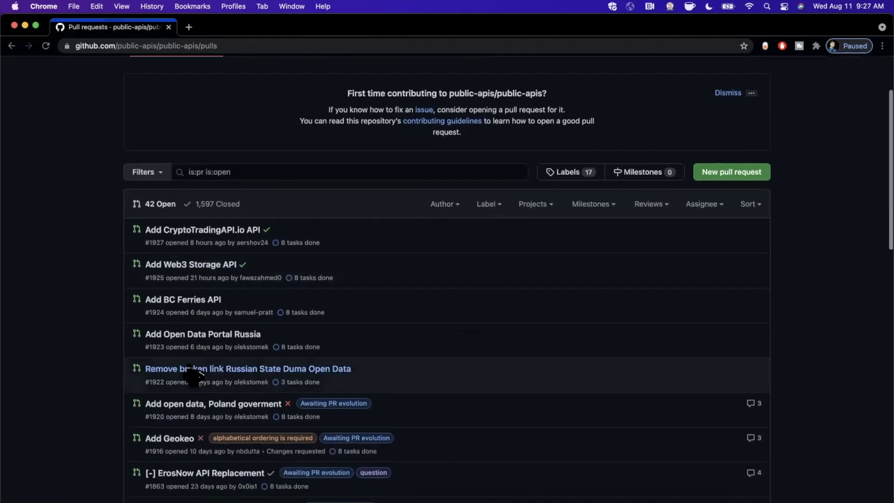
{"action": "scroll", "coordinate": [216, 363], "scroll_direction": "up", "scroll_amount": 2}
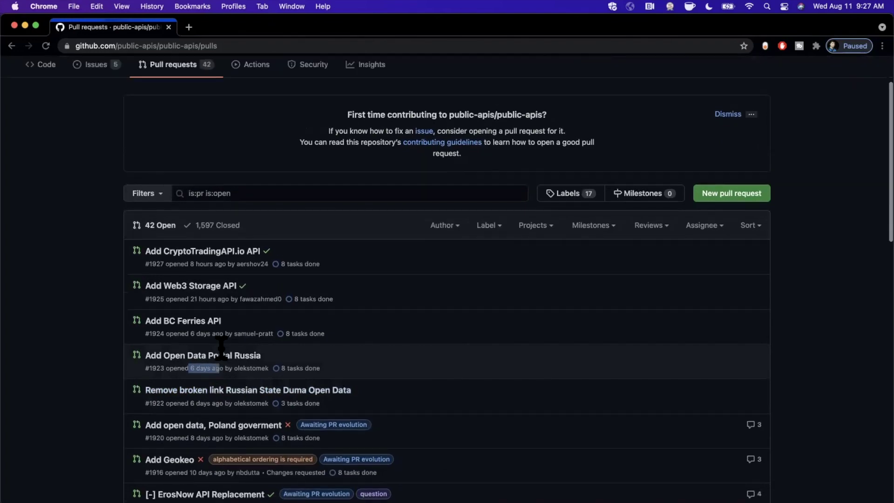
{"action": "scroll", "coordinate": [218, 361], "scroll_direction": "down", "scroll_amount": 15}
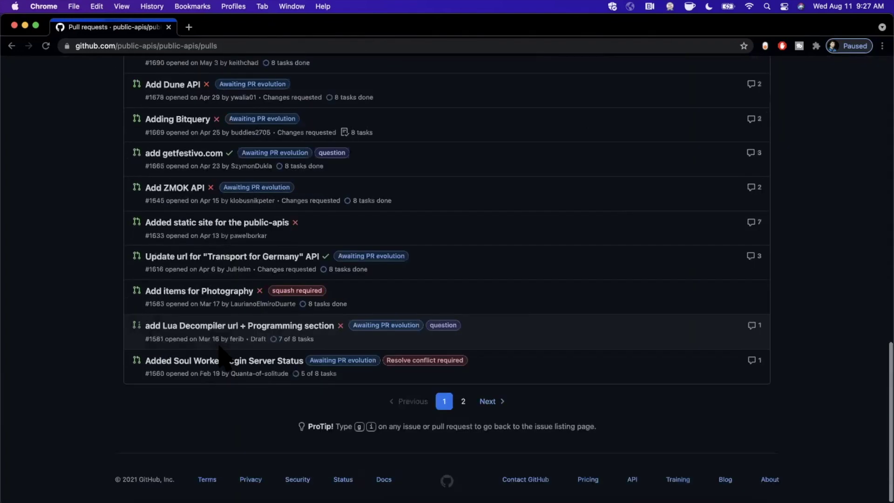
{"action": "scroll", "coordinate": [223, 353], "scroll_direction": "left", "scroll_amount": 5}
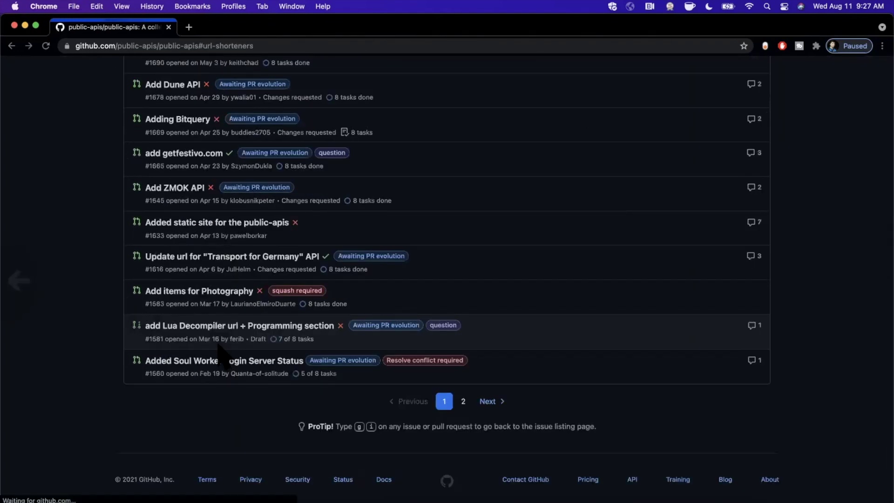
{"action": "scroll", "coordinate": [428, 395], "scroll_direction": "down", "scroll_amount": 3}
{"action": "mouse_move", "coordinate": [185, 183]}
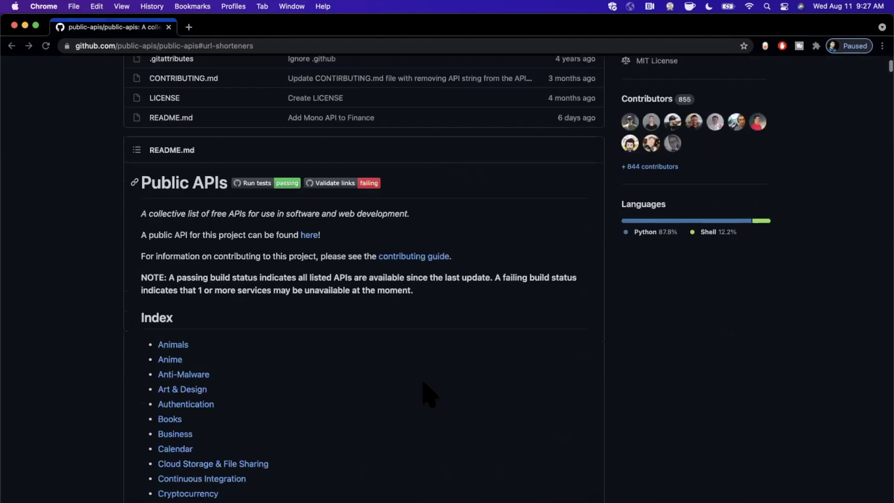
{"action": "scroll", "coordinate": [428, 394], "scroll_direction": "down", "scroll_amount": 8}
{"action": "scroll", "coordinate": [427, 395], "scroll_direction": "up", "scroll_amount": 8}
{"action": "scroll", "coordinate": [427, 395], "scroll_direction": "up", "scroll_amount": 4}
{"action": "scroll", "coordinate": [428, 395], "scroll_direction": "down", "scroll_amount": 1}
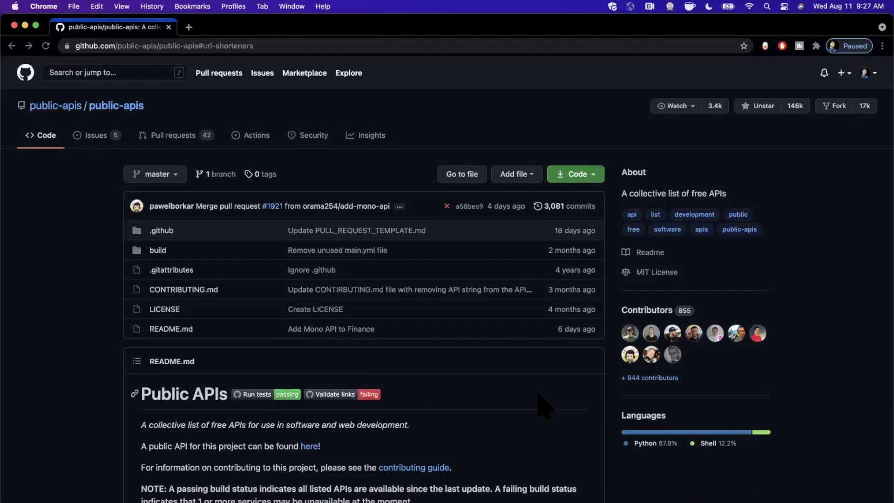
{"action": "scroll", "coordinate": [542, 404], "scroll_direction": "down", "scroll_amount": 1}
{"action": "scroll", "coordinate": [539, 406], "scroll_direction": "down", "scroll_amount": 8}
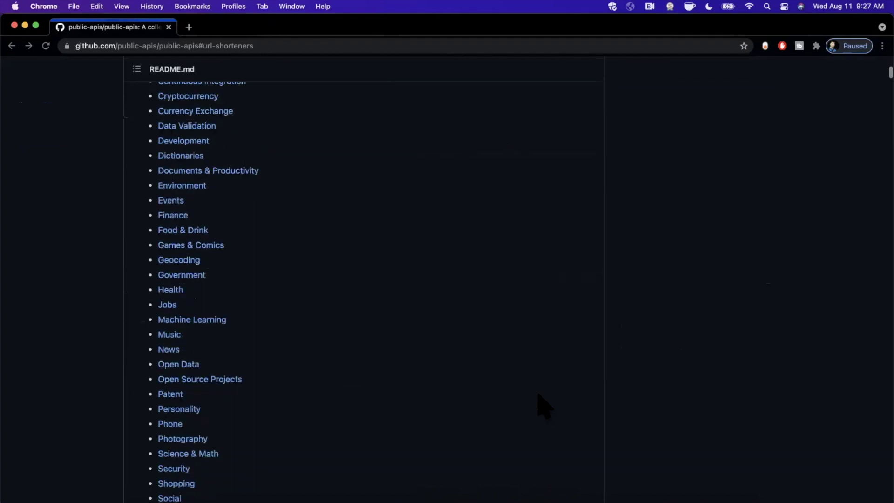
{"action": "scroll", "coordinate": [539, 405], "scroll_direction": "down", "scroll_amount": 2}
{"action": "scroll", "coordinate": [580, 320], "scroll_direction": "down", "scroll_amount": 6}
{"action": "scroll", "coordinate": [579, 321], "scroll_direction": "down", "scroll_amount": 2}
{"action": "scroll", "coordinate": [579, 319], "scroll_direction": "down", "scroll_amount": 6}
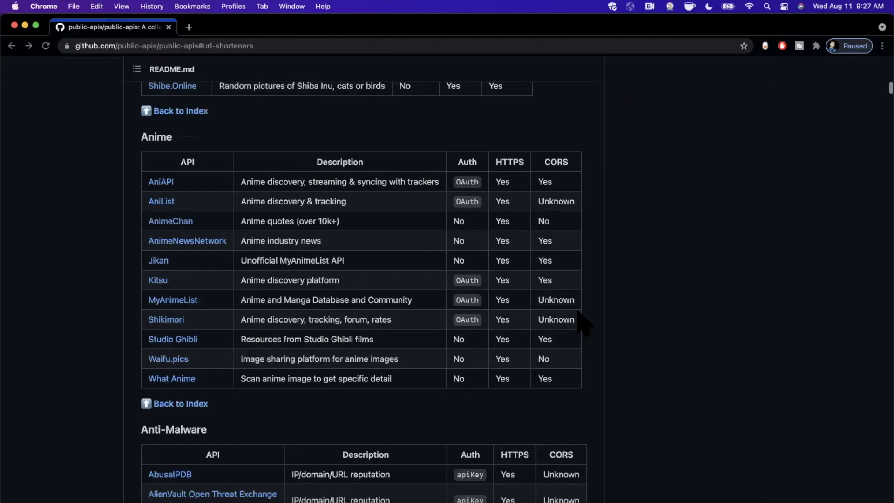
{"action": "scroll", "coordinate": [648, 315], "scroll_direction": "down", "scroll_amount": 4}
{"action": "scroll", "coordinate": [648, 316], "scroll_direction": "down", "scroll_amount": 5}
{"action": "scroll", "coordinate": [648, 316], "scroll_direction": "down", "scroll_amount": 5}
{"action": "scroll", "coordinate": [648, 316], "scroll_direction": "down", "scroll_amount": 5}
{"action": "scroll", "coordinate": [649, 315], "scroll_direction": "down", "scroll_amount": 4}
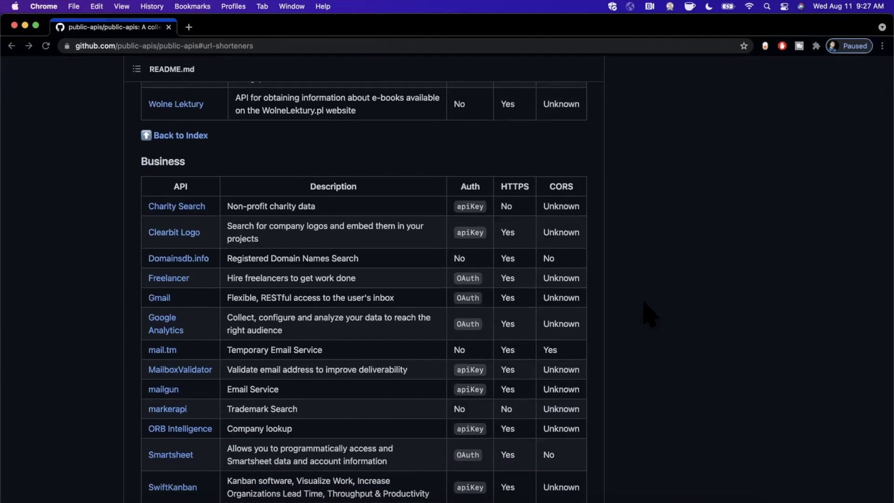